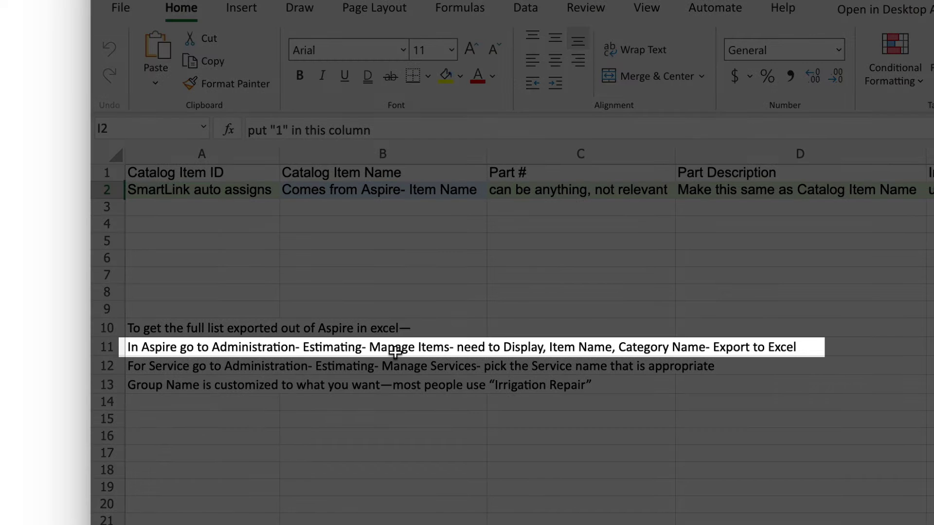
# - Review the export instruction line and the Service Name column H in the current sheet
pyautogui.click(395, 351)
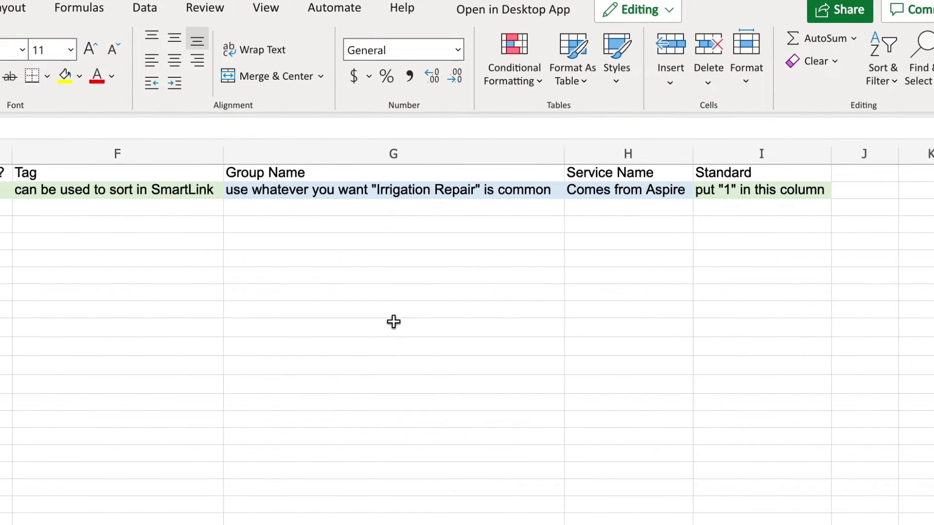
pyautogui.hscroll(1, 394, 322)
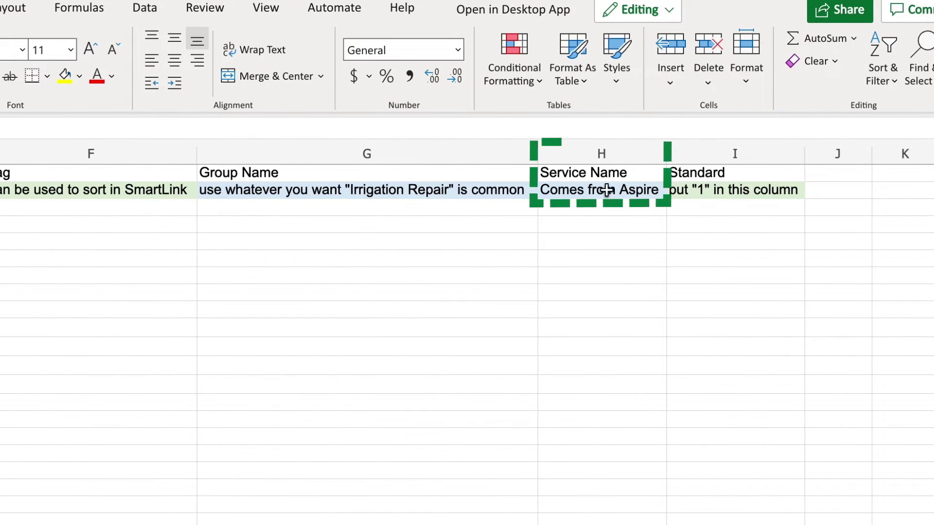
pyautogui.click(602, 158)
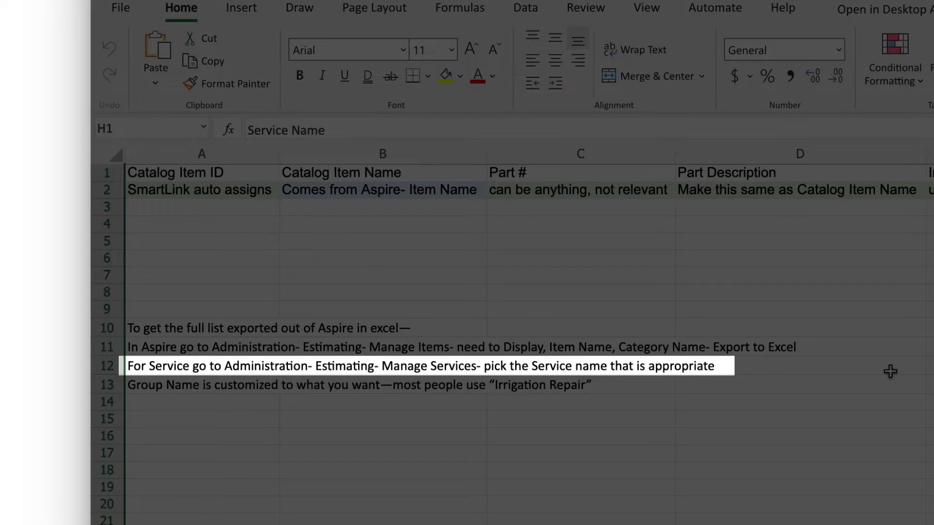
pyautogui.hscroll(10, 898, 375)
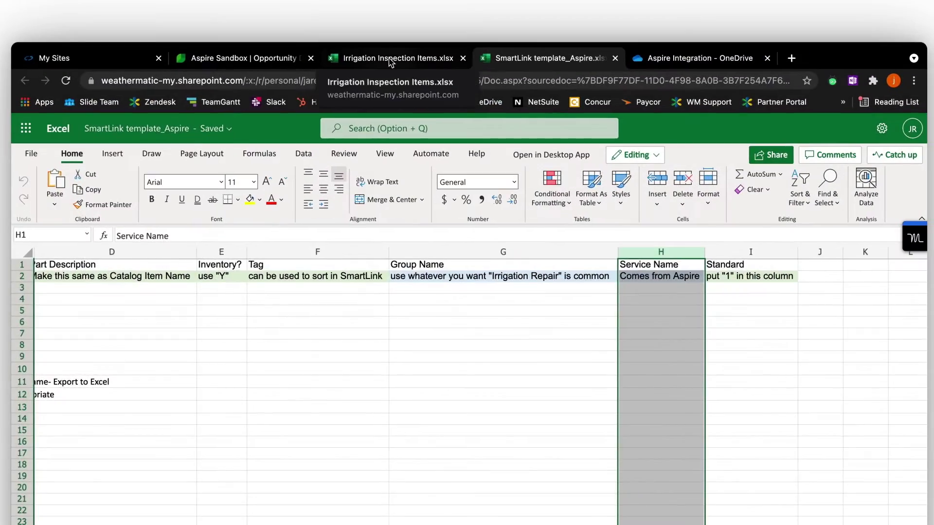
# - Copy the Catalog Item Name (B) and Service Name (H) columns from Irrigation Inspection Items, then view SmartLink's My Sites
pyautogui.click(391, 59)
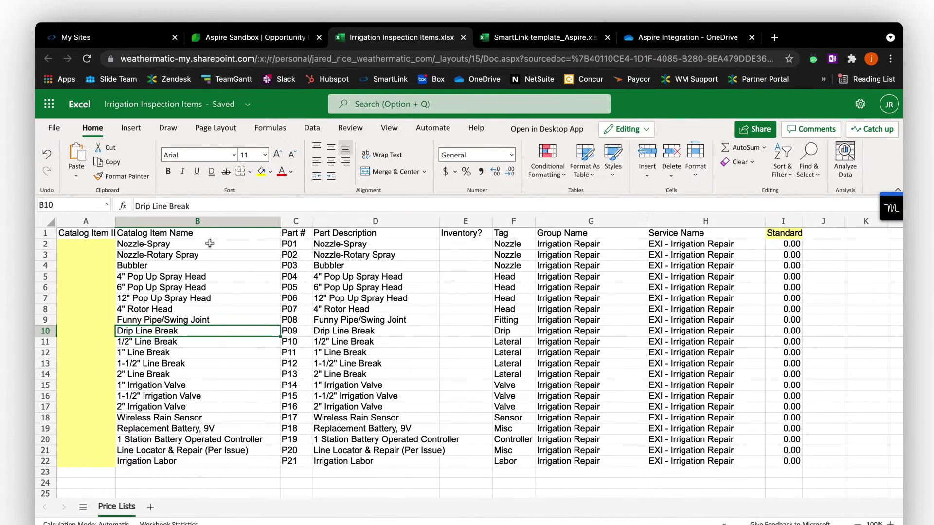
pyautogui.click(205, 222)
pyautogui.press('super+c')
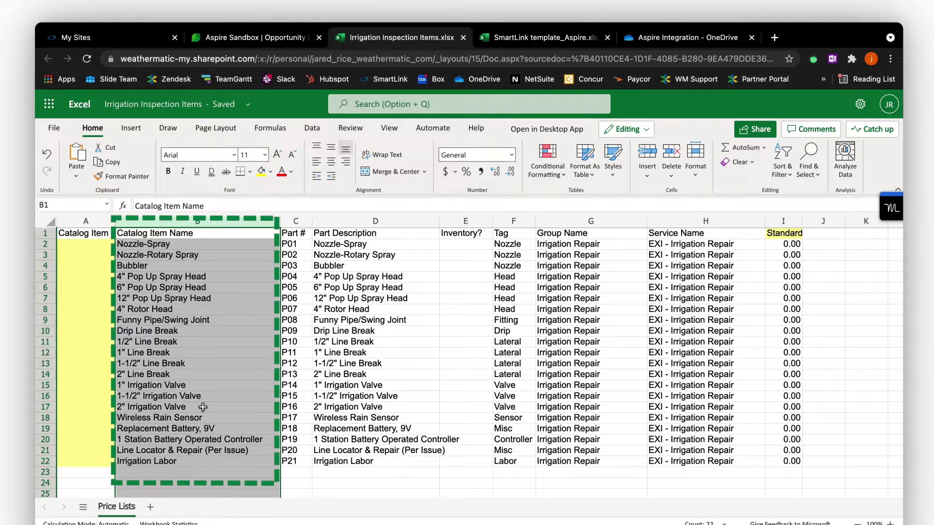
pyautogui.click(702, 222)
pyautogui.press('super+c')
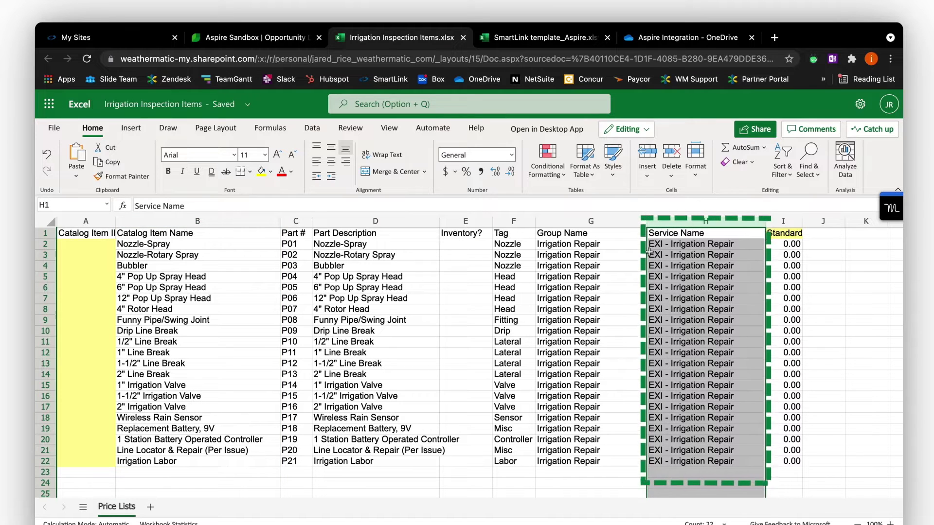
pyautogui.press('Escape')
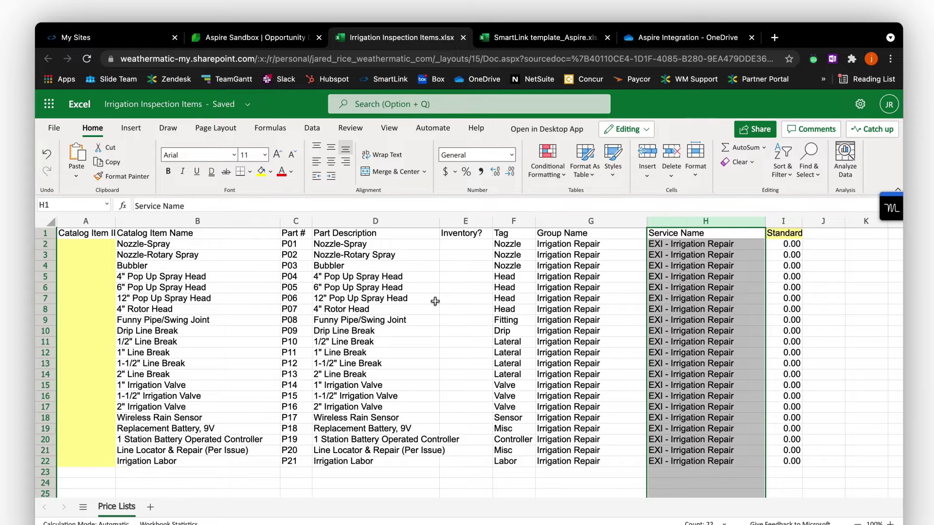
pyautogui.click(97, 37)
pyautogui.scroll(-1, 301, 430)
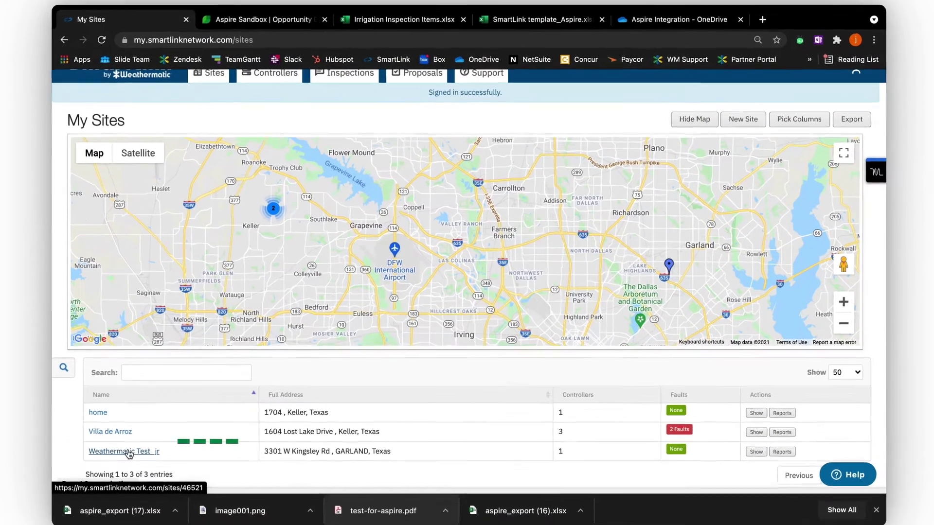
# - Create 'January Inspection A' on Weathermatic Test_jr's Aspire Test controller with Generate Proposal enabled
pyautogui.click(146, 441)
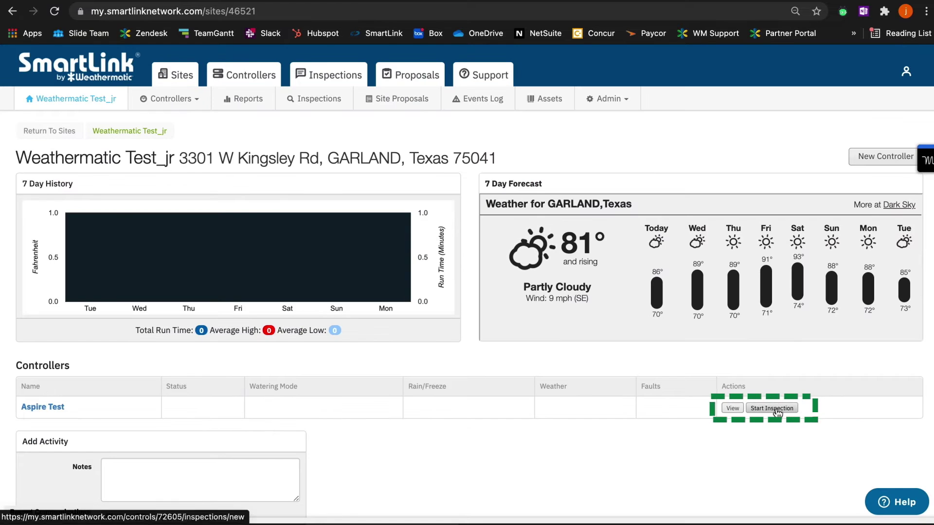
pyautogui.click(777, 410)
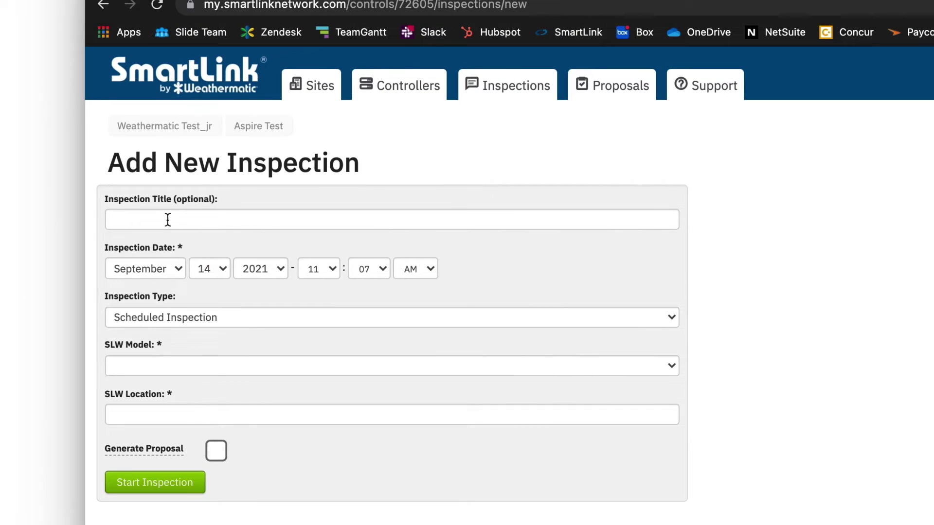
pyautogui.click(168, 220)
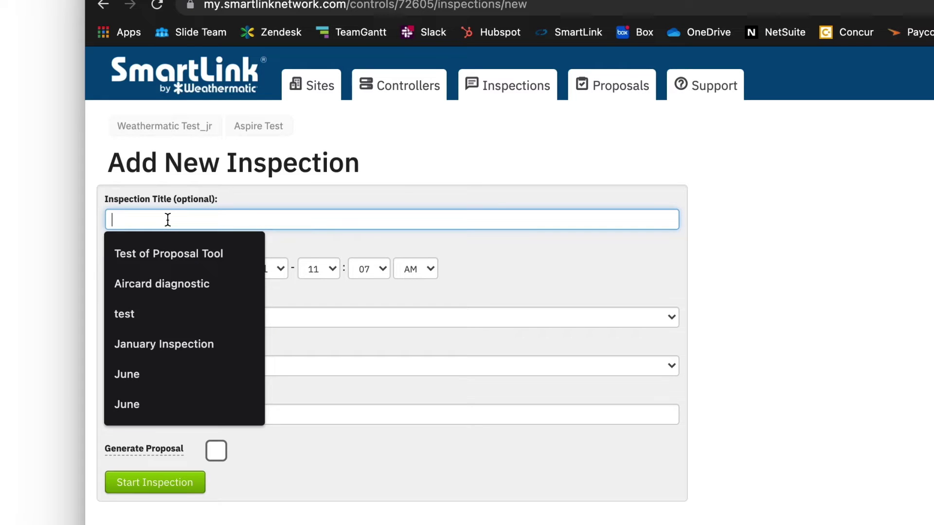
pyautogui.click(163, 351)
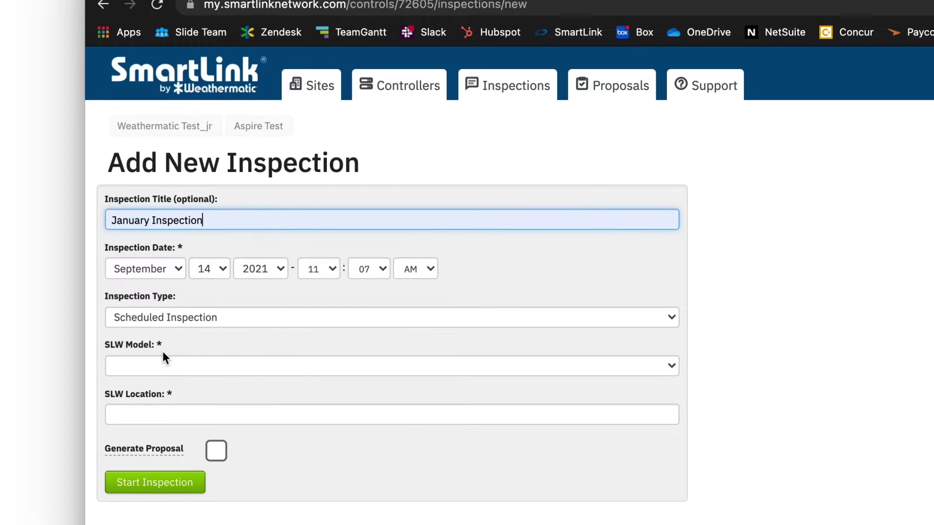
pyautogui.write('A')
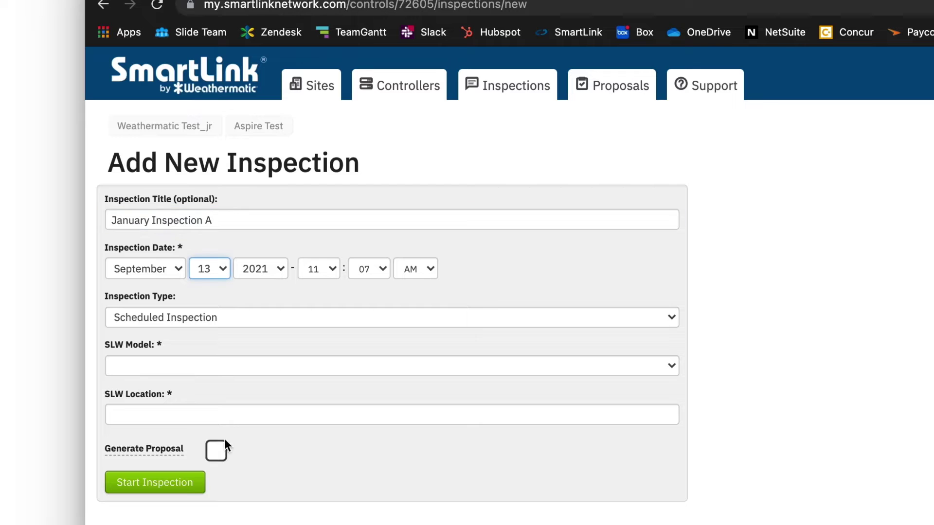
pyautogui.click(216, 451)
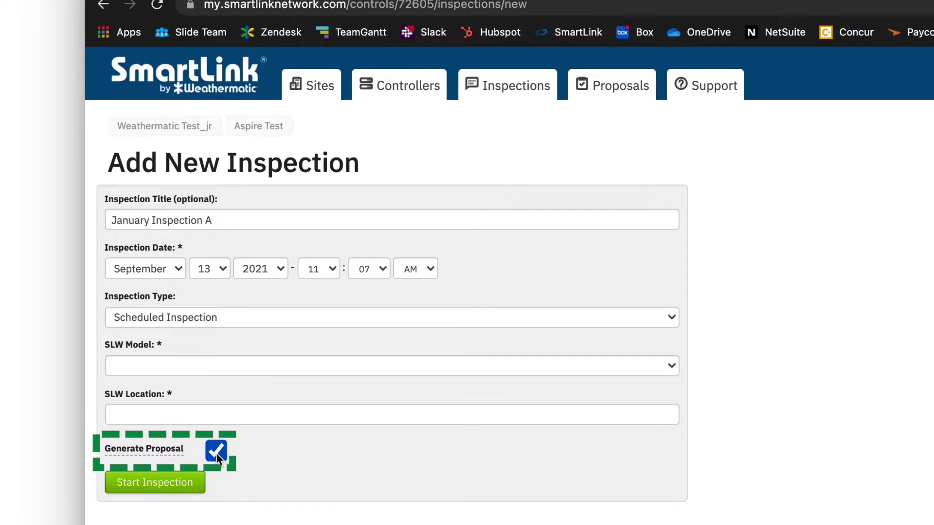
pyautogui.click(147, 485)
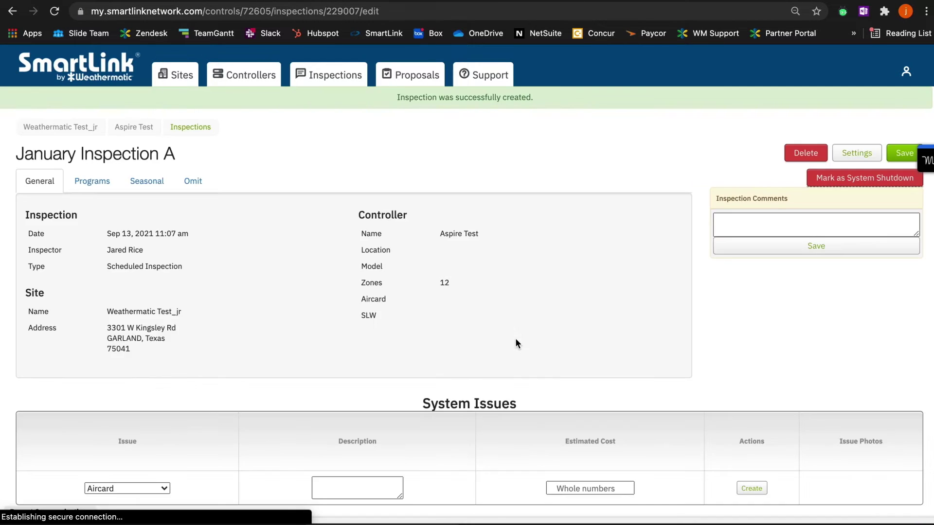
# - Set a clogged nozzle count for zone 1 in the Zone Issues grid
pyautogui.scroll(-10, 516, 340)
pyautogui.scroll(-1, 515, 343)
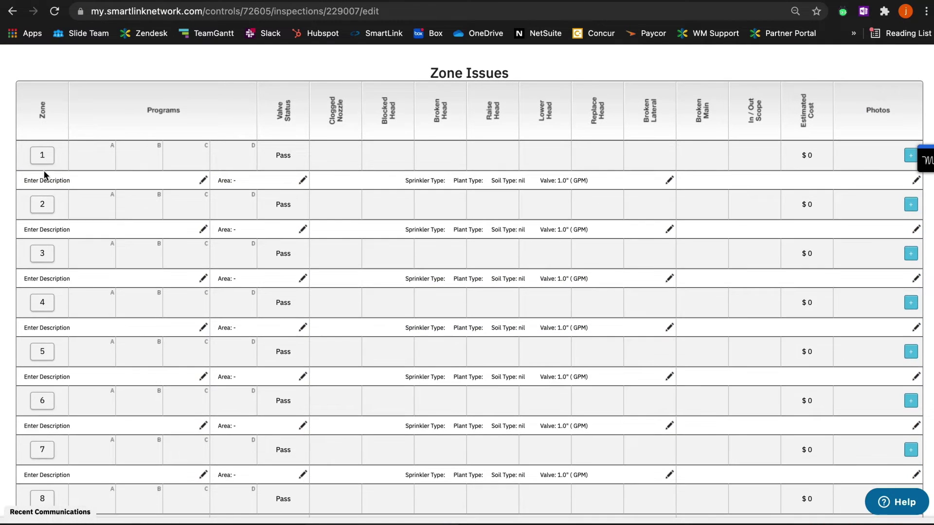
pyautogui.click(393, 160)
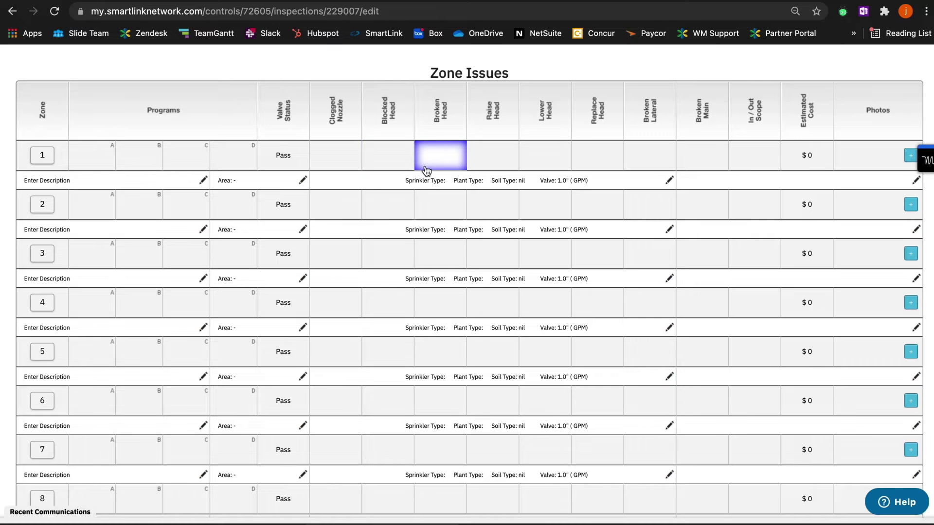
pyautogui.click(334, 161)
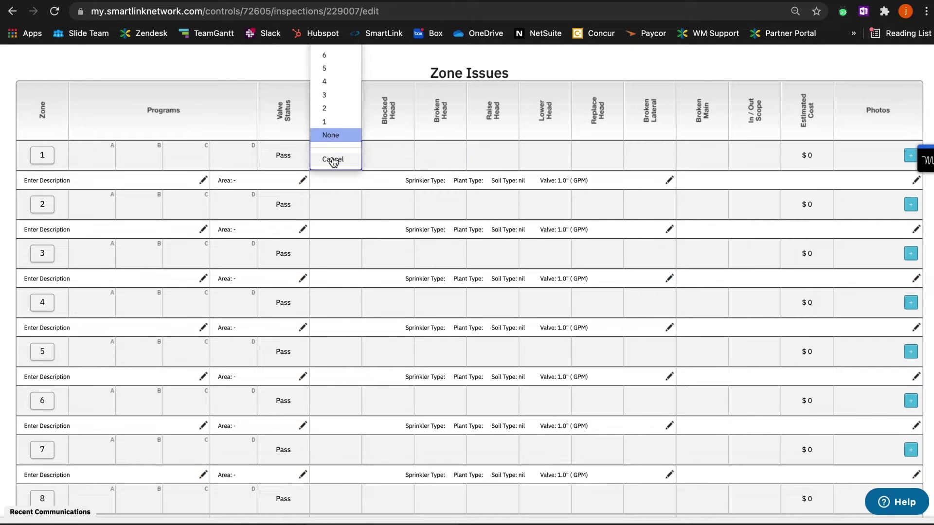
pyautogui.click(331, 113)
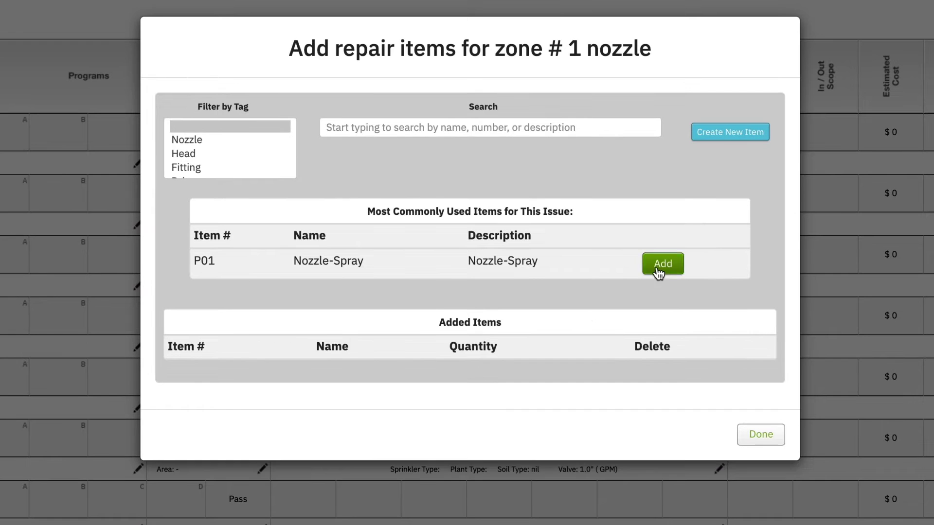
# - Add Nozzle-Spray to zone 1, then mark zone 2's valve Fail and add the 1-1/2" Irrigation Valve (P15)
pyautogui.click(621, 224)
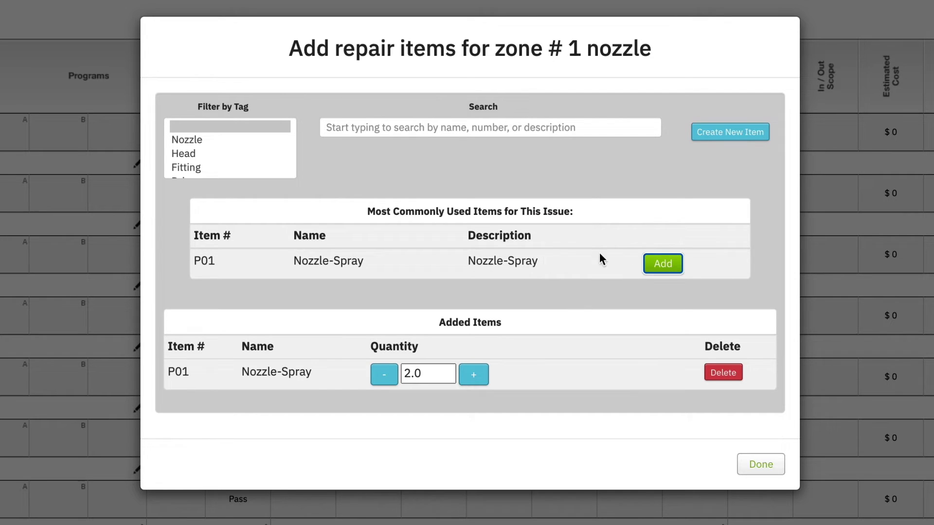
pyautogui.click(759, 467)
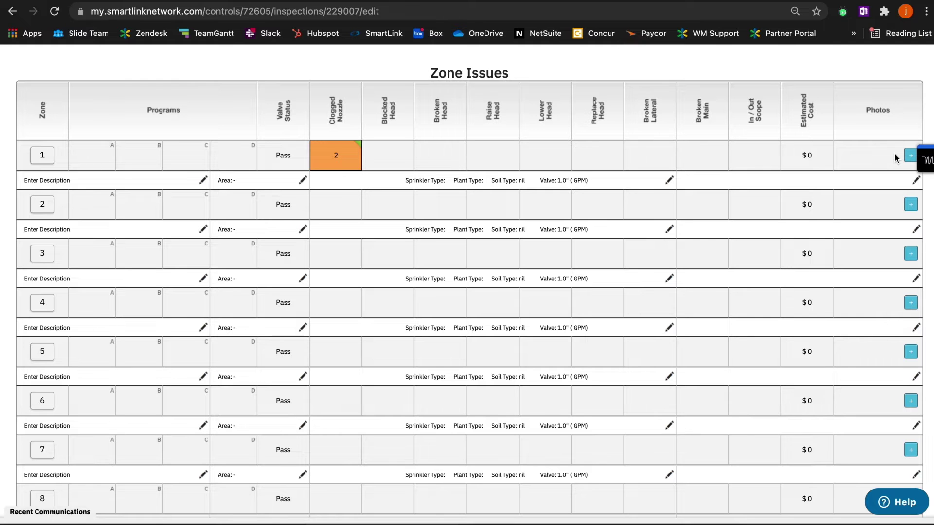
pyautogui.click(283, 205)
pyautogui.click(282, 186)
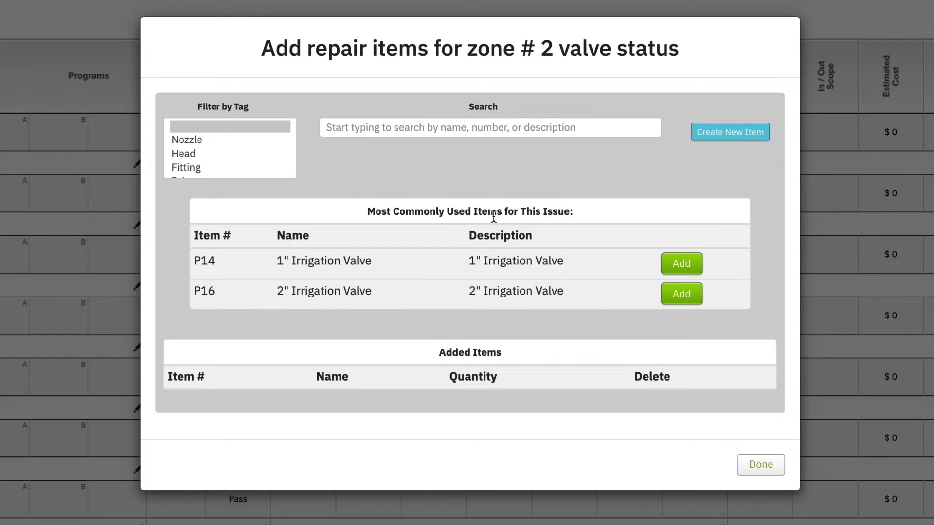
pyautogui.click(401, 127)
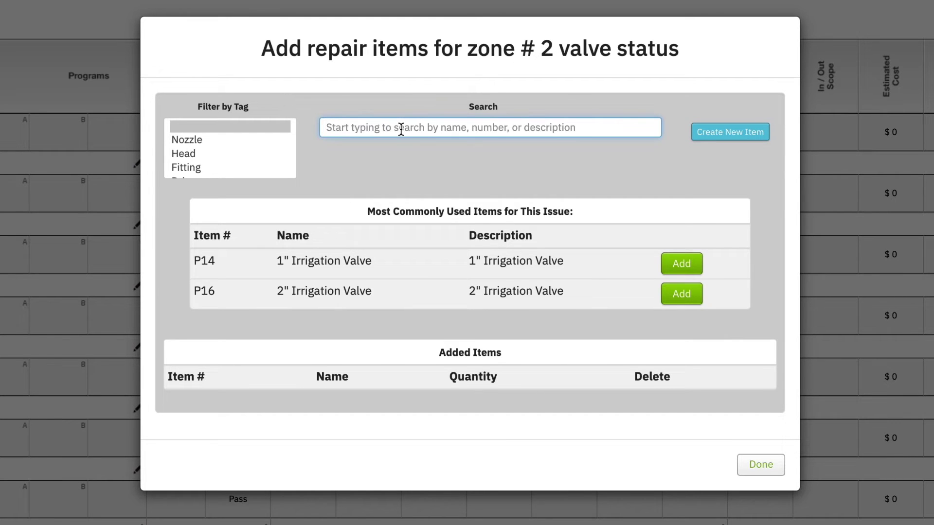
pyautogui.write('value')
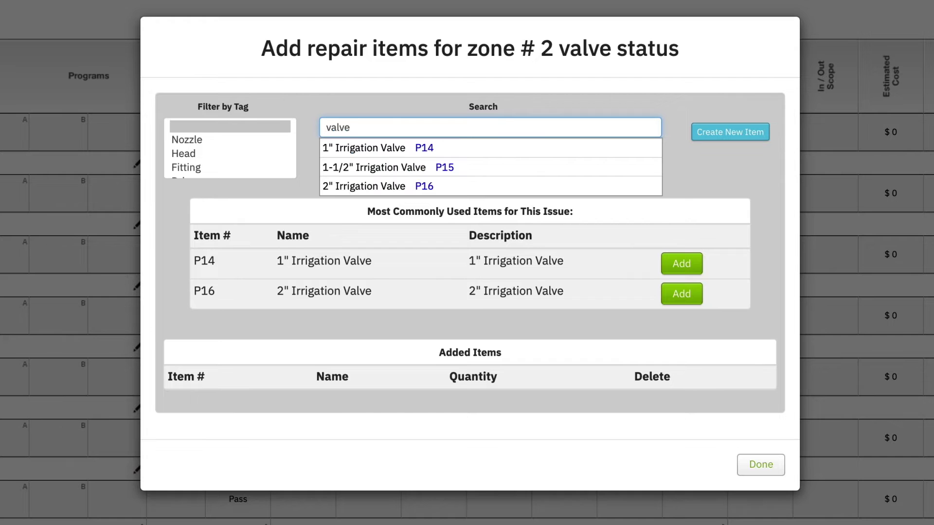
pyautogui.click(403, 168)
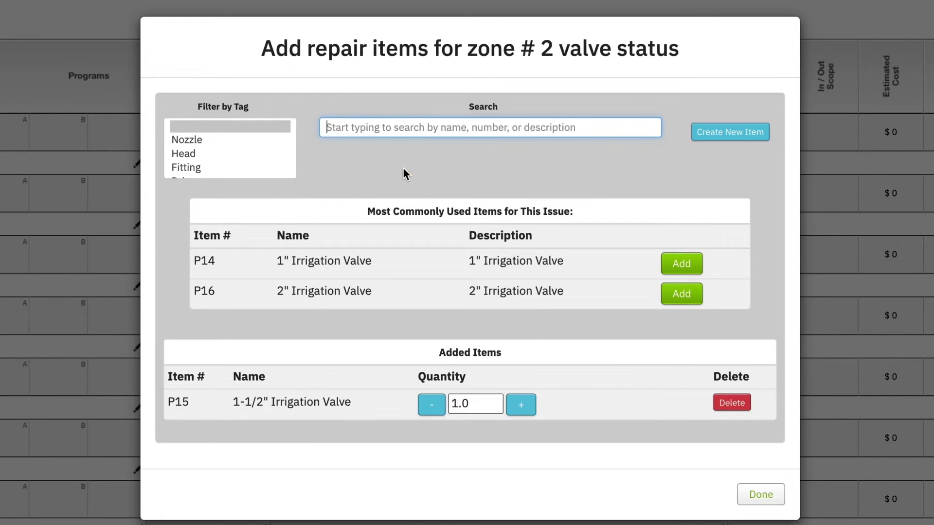
pyautogui.click(759, 501)
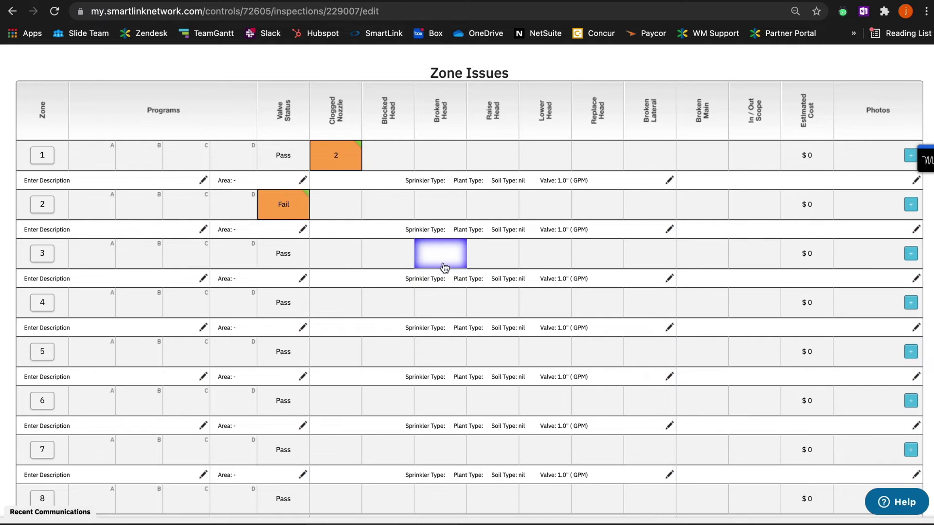
# - Record 2 broken heads in zone 3 with 4" Rotor Head (P07), and 2 broken laterals in zone 4 with P20
pyautogui.click(443, 265)
pyautogui.click(438, 209)
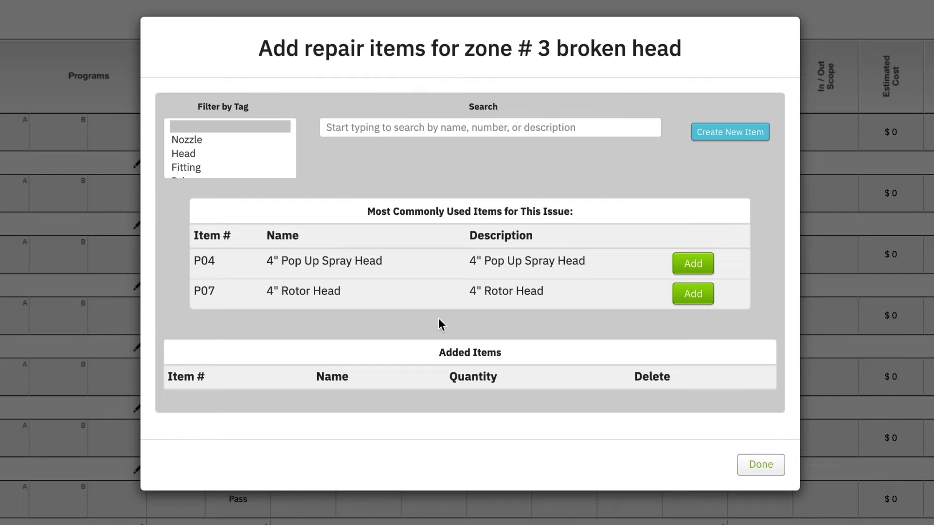
pyautogui.click(697, 297)
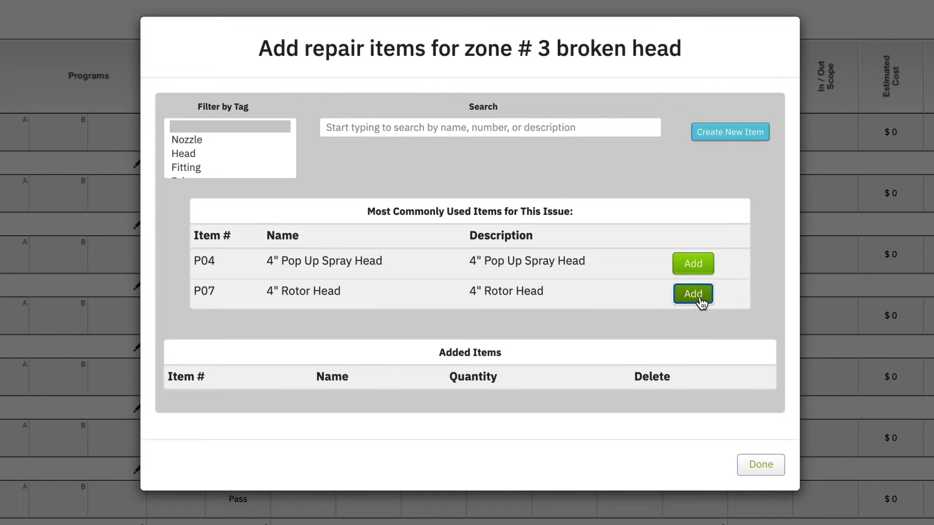
pyautogui.click(760, 495)
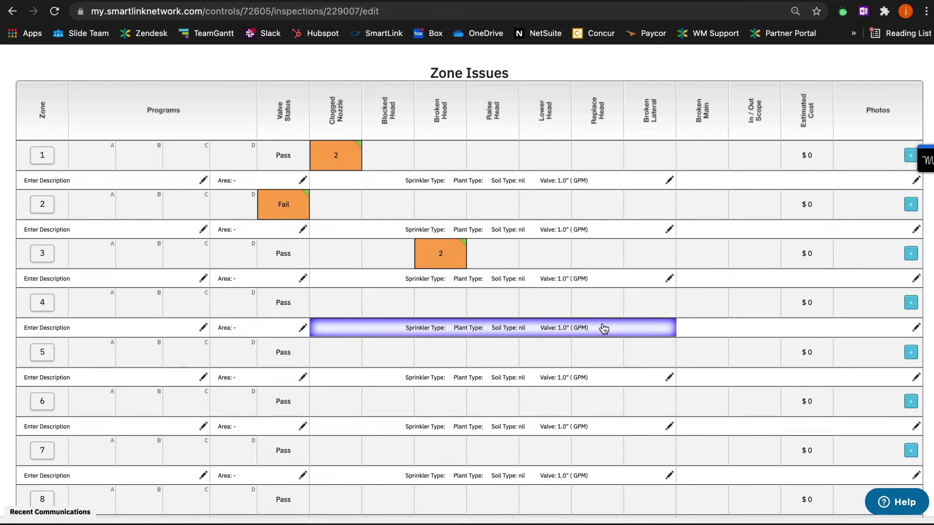
pyautogui.click(648, 305)
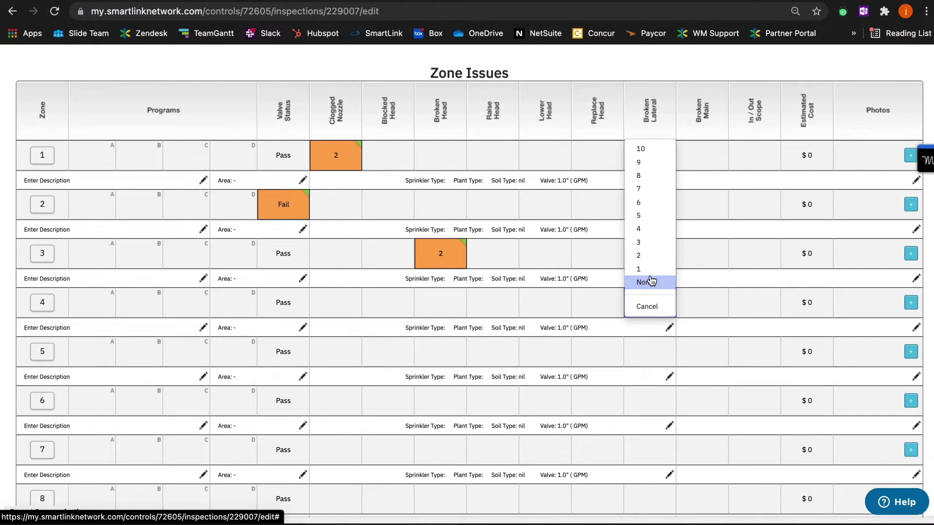
pyautogui.click(646, 255)
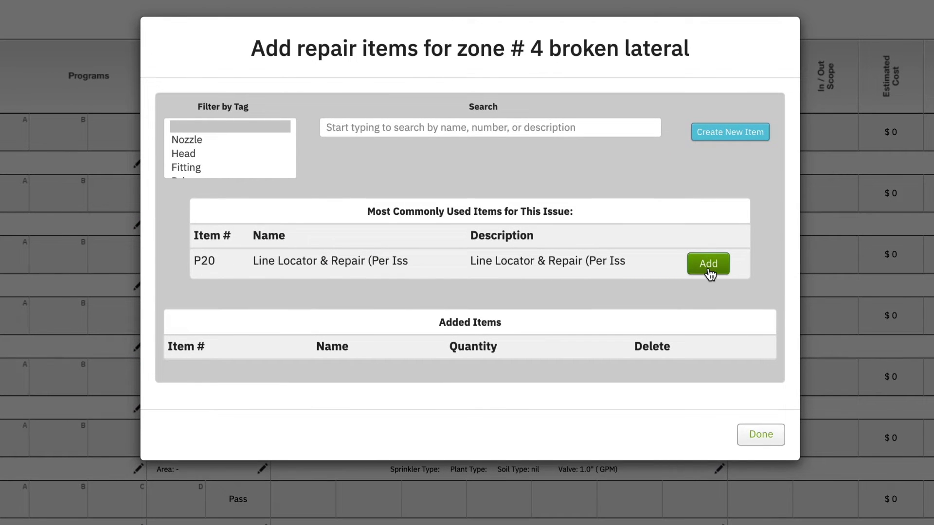
pyautogui.click(697, 272)
pyautogui.click(761, 467)
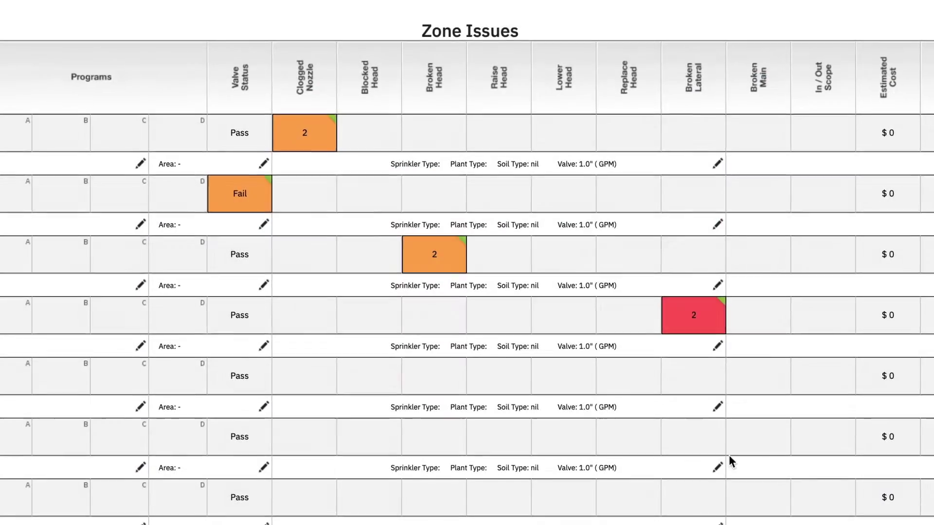
# - Save January Inspection A so it is published with its summary page
pyautogui.scroll(10, 500, 308)
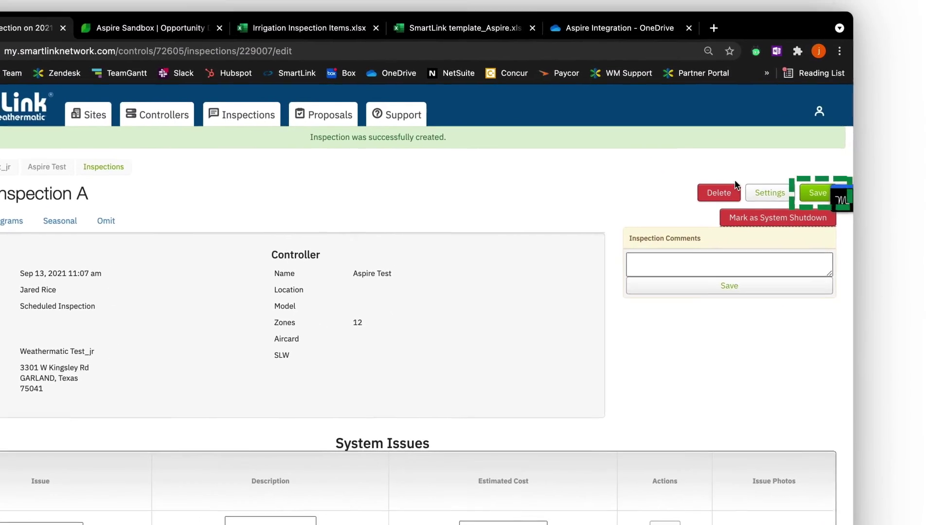
pyautogui.click(894, 158)
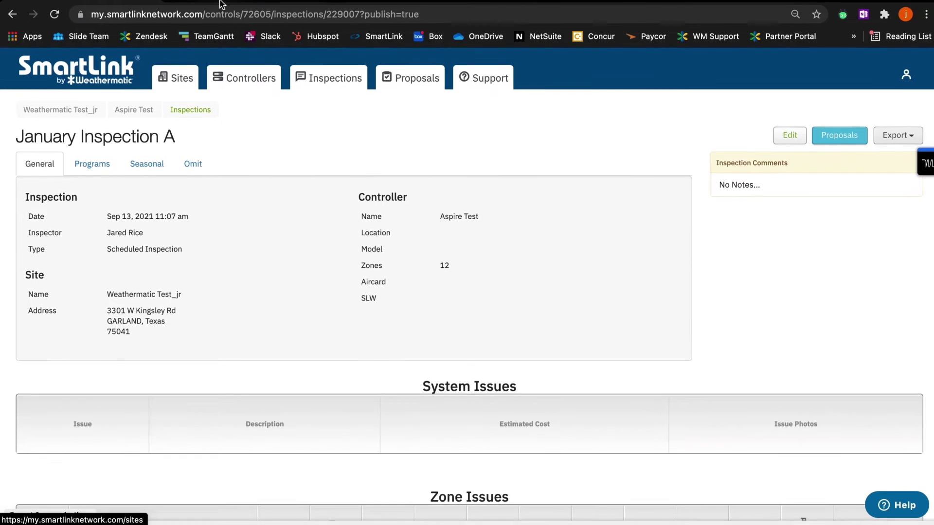
pyautogui.moveTo(224, 5)
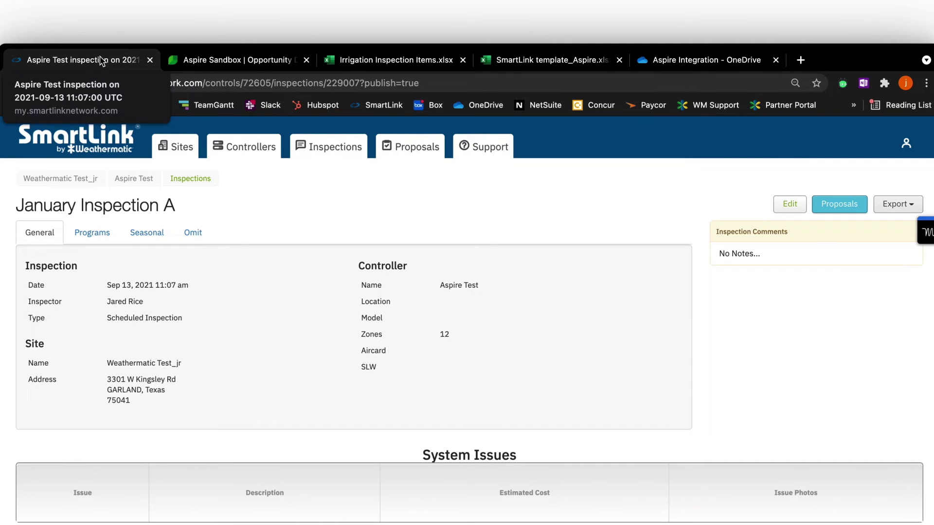
# - Open the Import window from the More menu of Estimate #115426 in Aspire
pyautogui.click(219, 60)
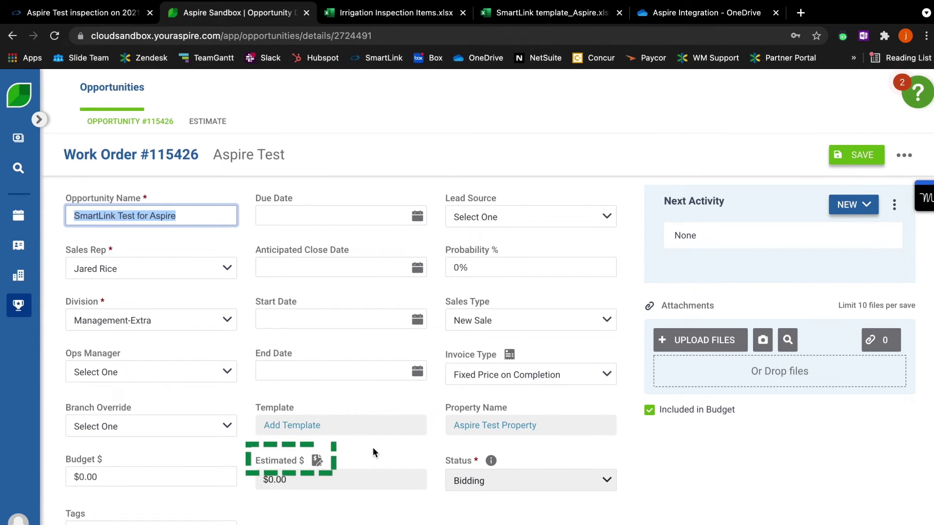
pyautogui.click(317, 461)
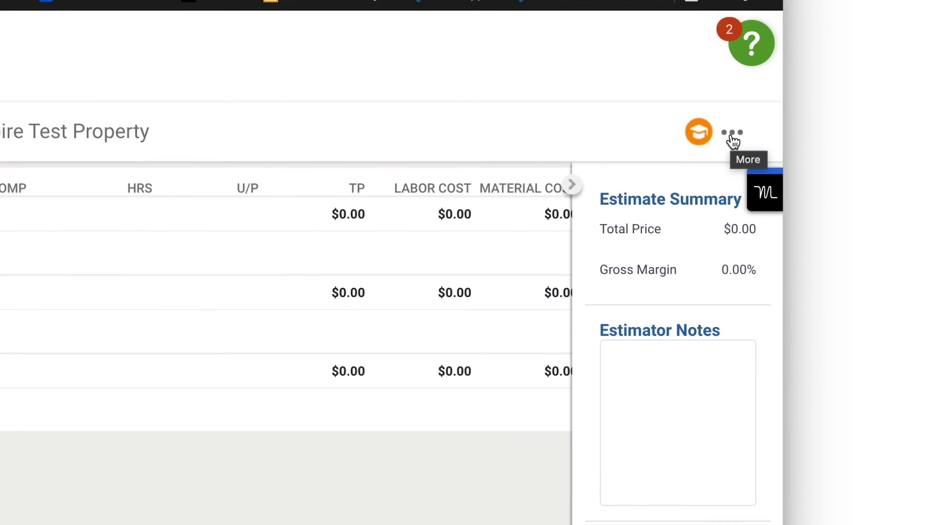
pyautogui.click(733, 140)
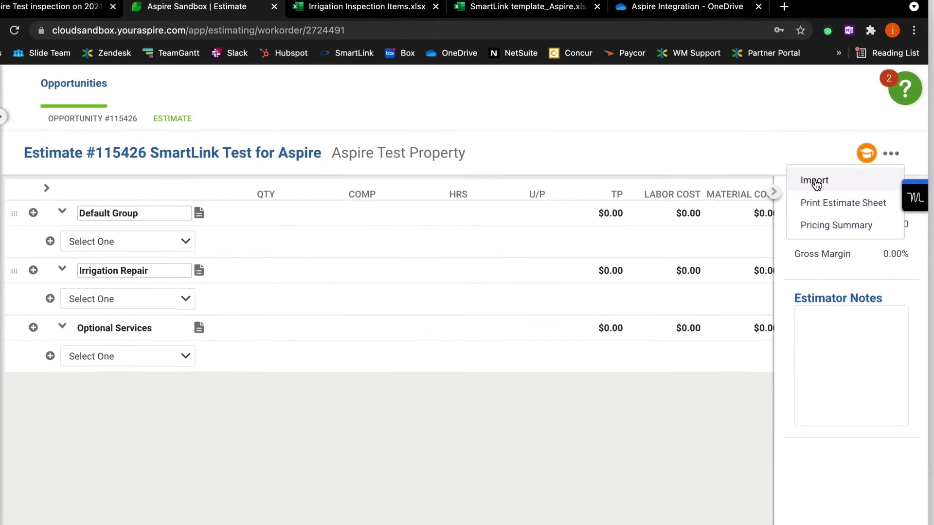
pyautogui.click(630, 172)
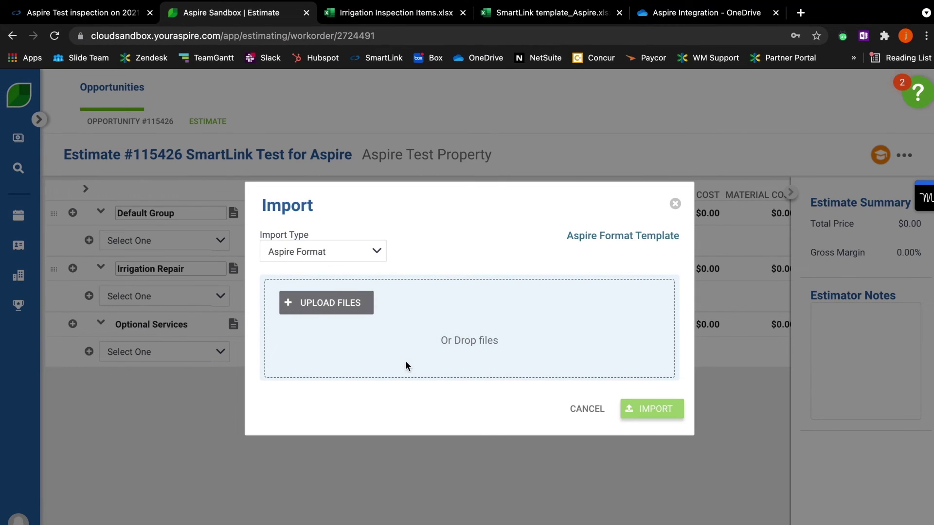
pyautogui.click(76, 14)
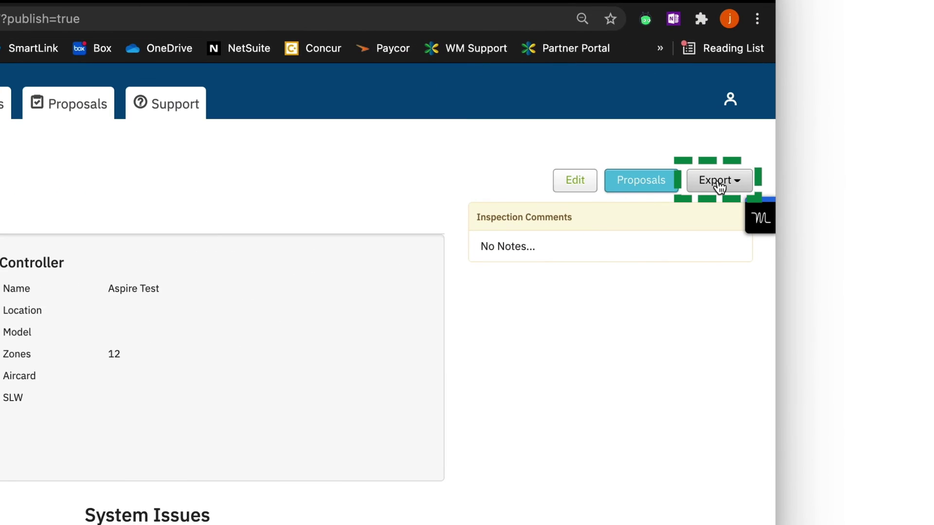
# - Export the inspection as Aspire XLSX, downloading aspire_export (18).xlsx
pyautogui.click(720, 185)
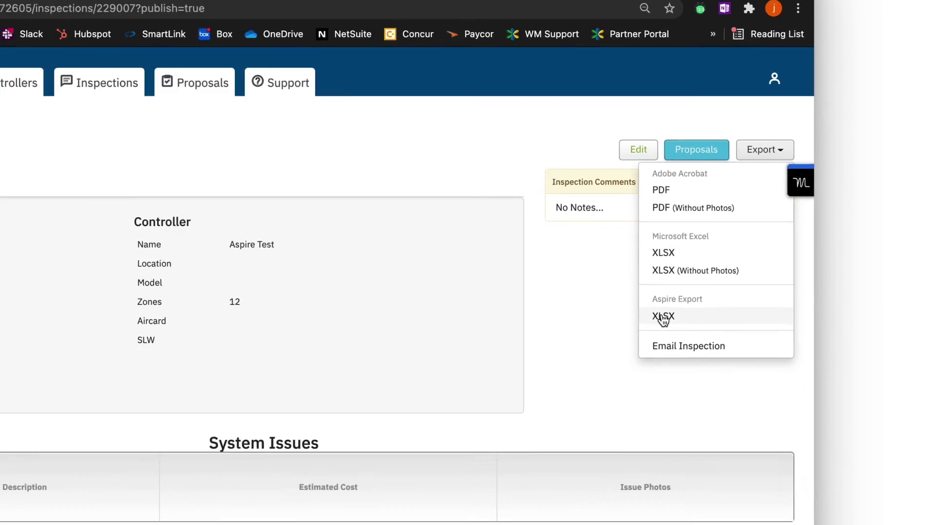
pyautogui.click(603, 372)
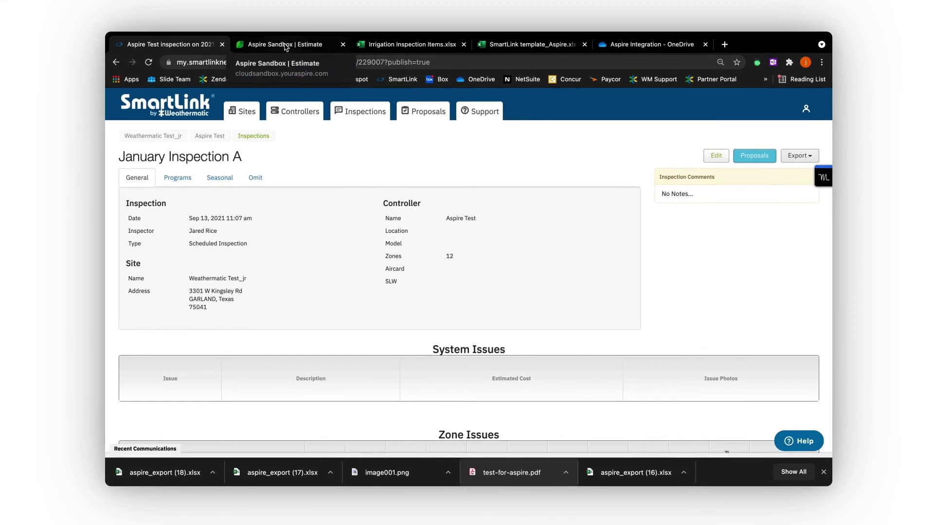
pyautogui.click(286, 45)
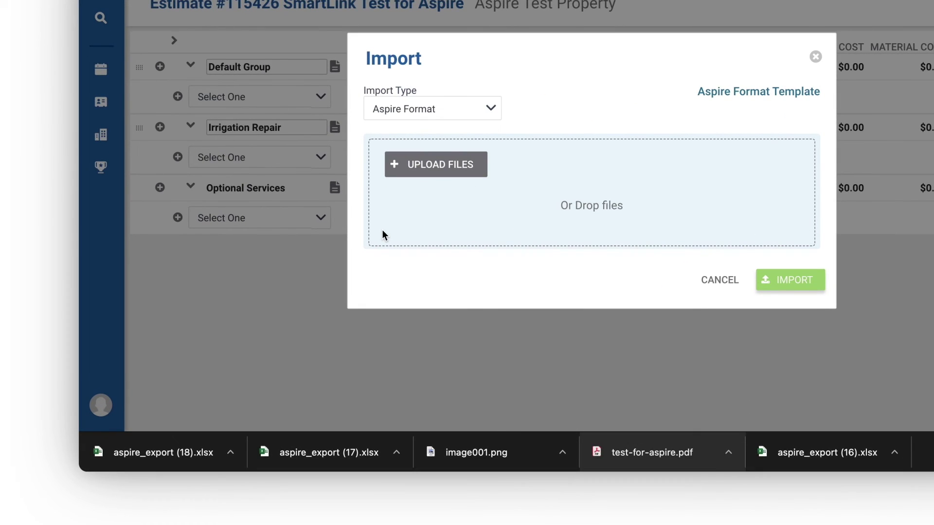
# - Import aspire_export (18).xlsx into the estimate, adding an Irrigation Repair group totalling $757.14
pyautogui.moveTo(142, 452); pyautogui.dragTo(533, 184)
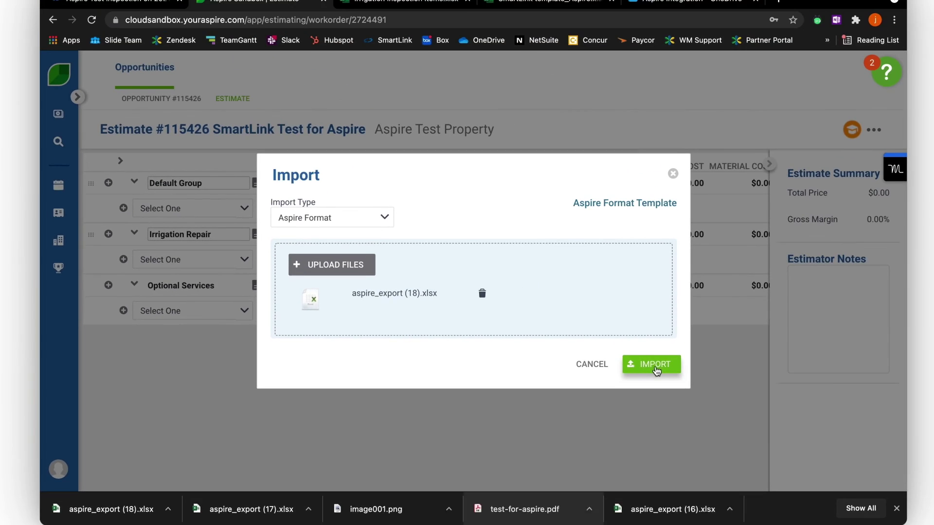
pyautogui.click(650, 372)
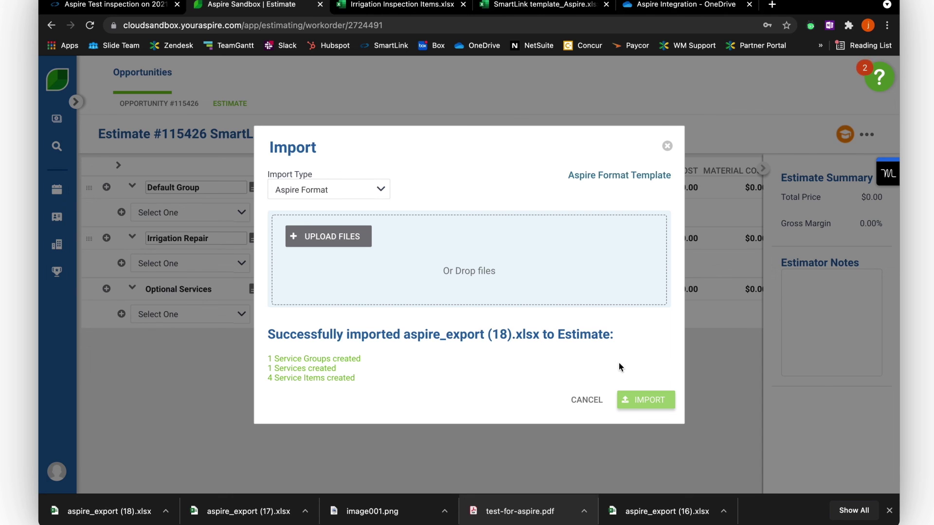
pyautogui.click(667, 147)
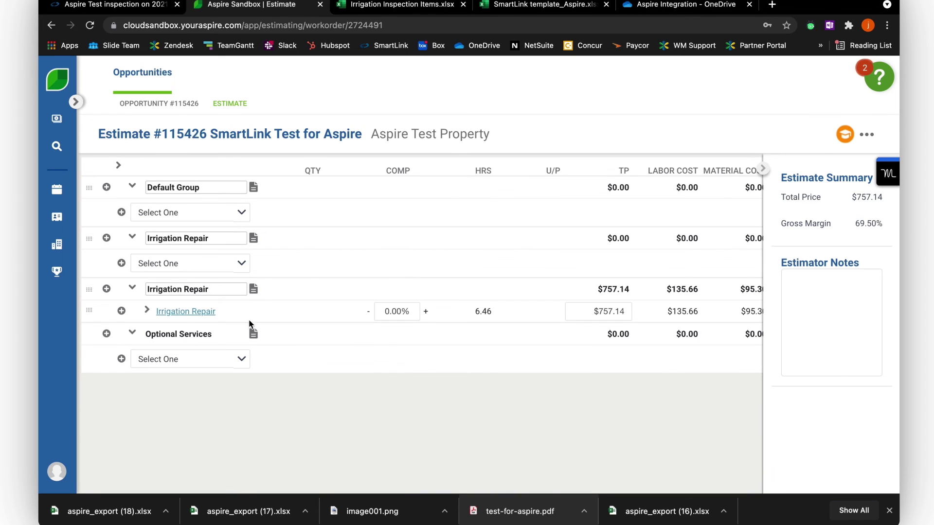
# - Expand Irrigation Repair to show Nozzle-Spray, 1-1/2" Irrigation Valve, 4" Rotor Head and Line Locator & Repair
pyautogui.click(146, 310)
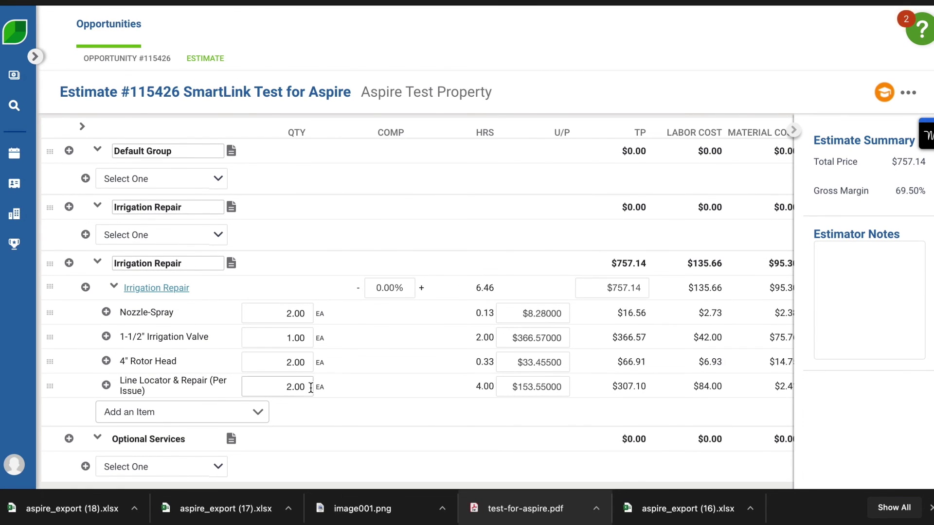
pyautogui.hscroll(3, 456, 361)
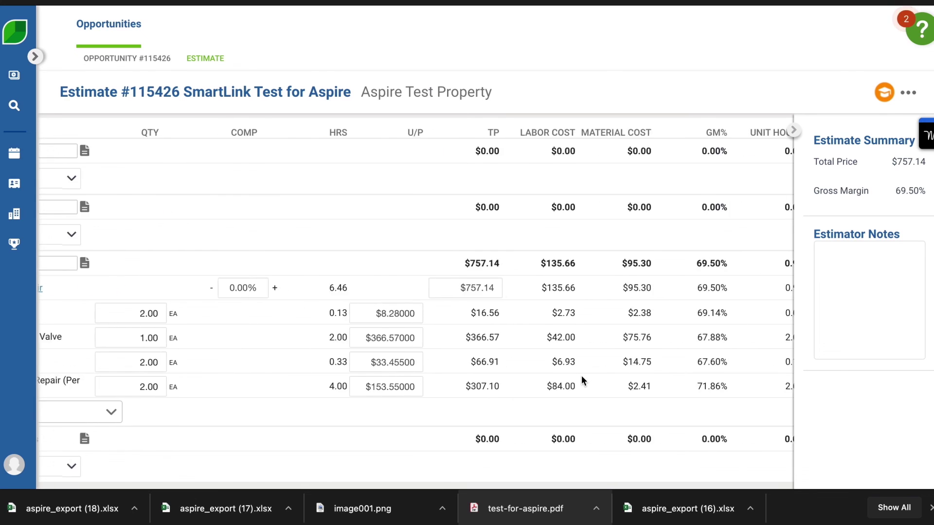
pyautogui.hscroll(3, 582, 376)
pyautogui.hscroll(-3, 581, 376)
pyautogui.hscroll(-3, 582, 381)
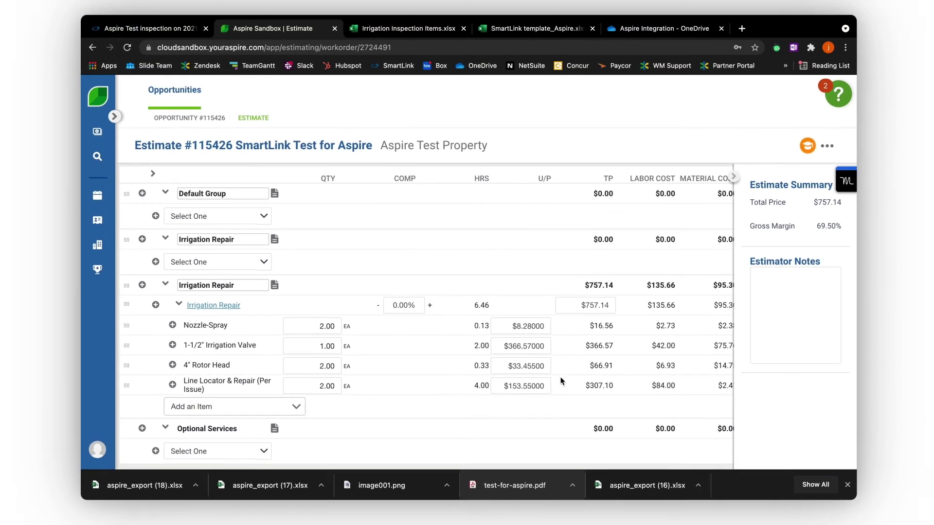